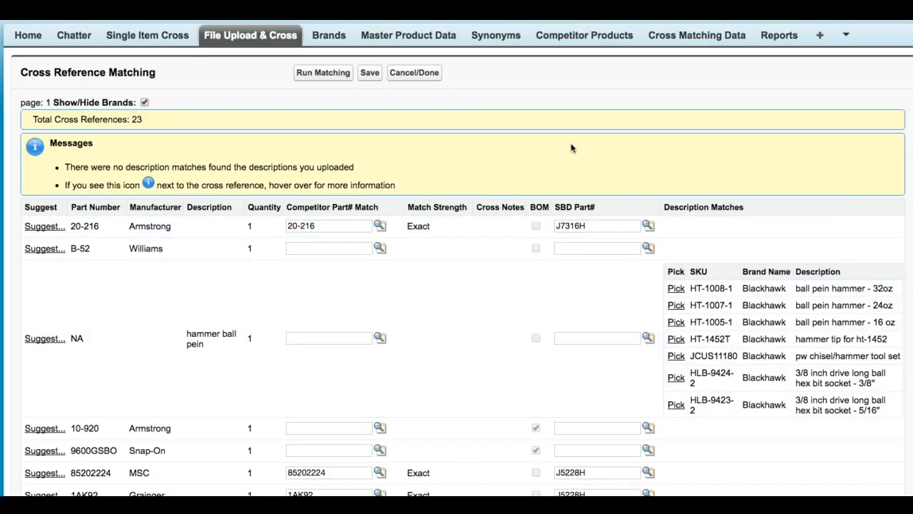
Step: Correct the Williams part number to B-52A and rerun the cross reference matching
{"action": "scroll", "coordinate": [571, 147], "scroll_direction": "down", "scroll_amount": 3}
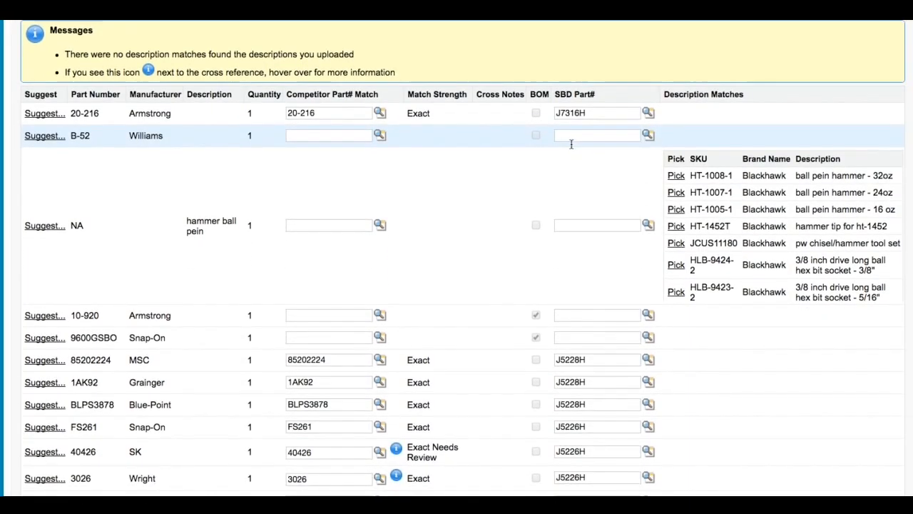
{"action": "scroll", "coordinate": [570, 144], "scroll_direction": "down", "scroll_amount": 1}
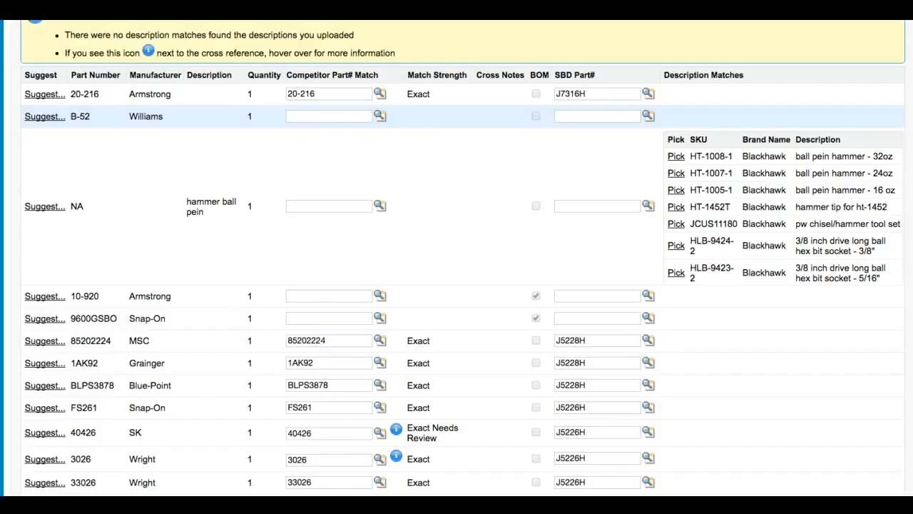
{"action": "double_click", "coordinate": [80, 116]}
{"action": "left_click", "coordinate": [92, 115]}
{"action": "type", "text": "A"}
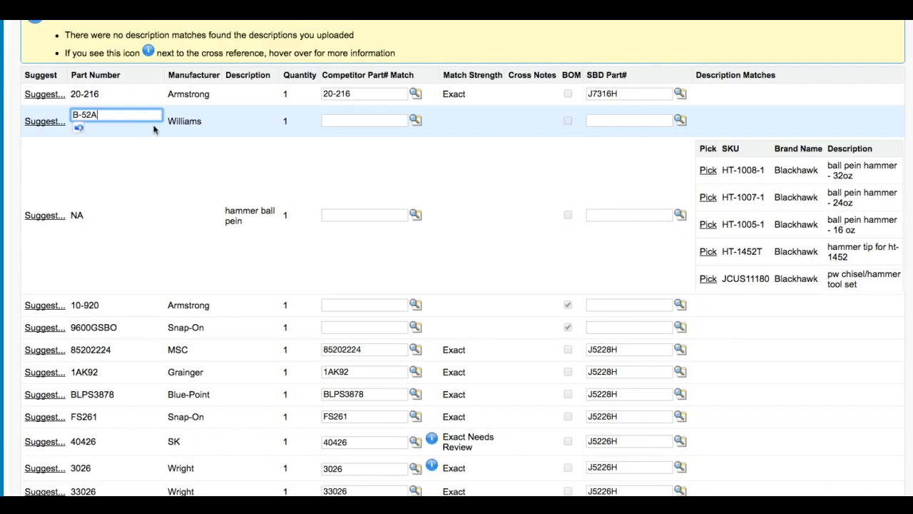
{"action": "left_click", "coordinate": [179, 101]}
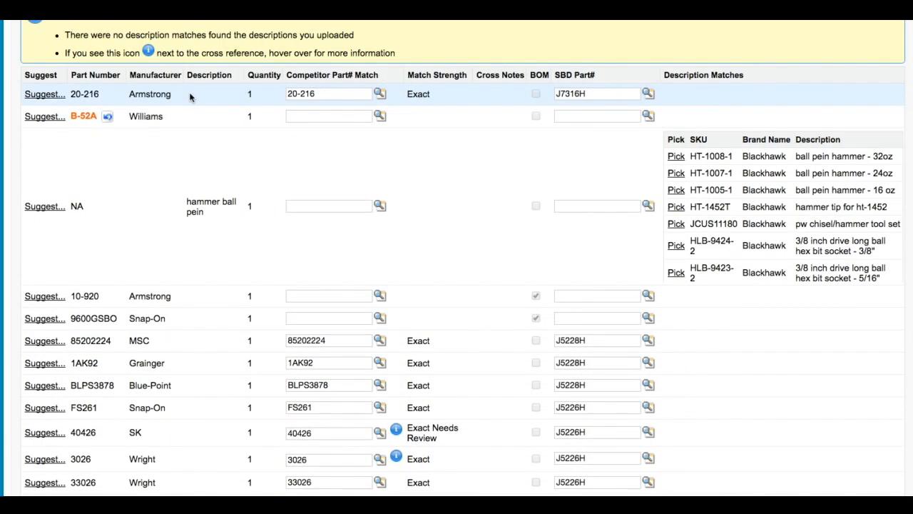
{"action": "scroll", "coordinate": [214, 93], "scroll_direction": "up", "scroll_amount": 3}
{"action": "left_click", "coordinate": [322, 50]}
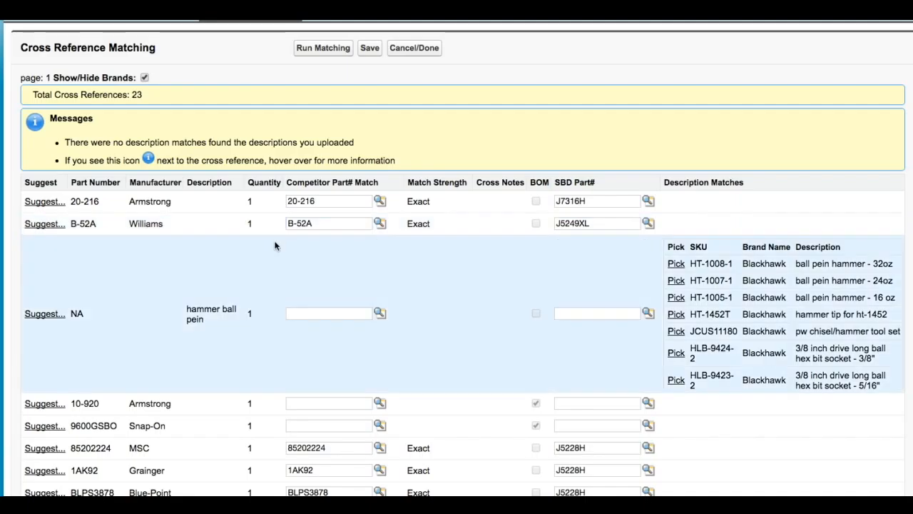
Step: Review the match strengths and SBD part numbers of the first rows and the description matches suggested for the ball pein hammer
{"action": "scroll", "coordinate": [285, 236], "scroll_direction": "down", "scroll_amount": 1}
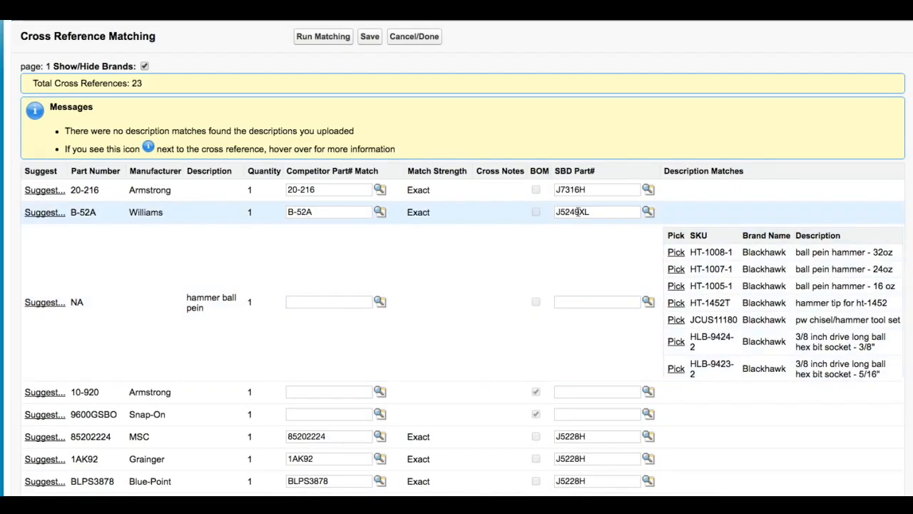
{"action": "scroll", "coordinate": [577, 212], "scroll_direction": "down", "scroll_amount": 1}
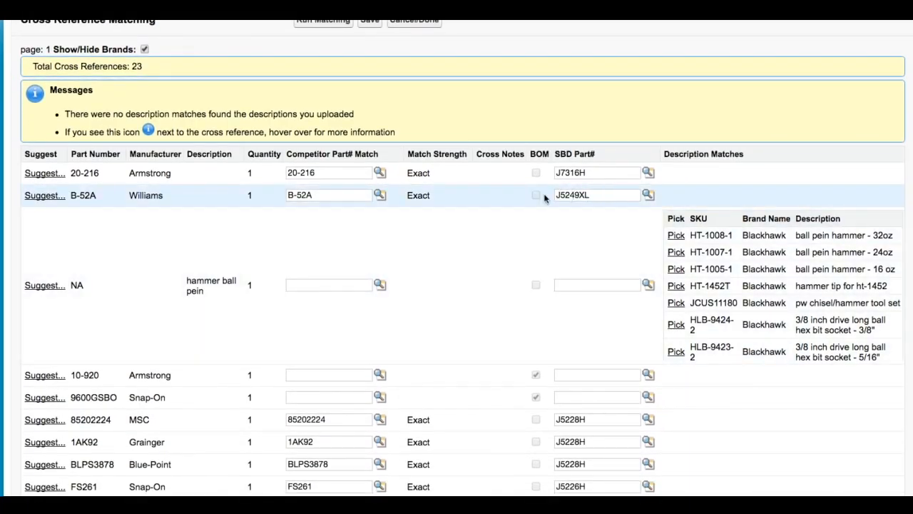
{"action": "scroll", "coordinate": [533, 198], "scroll_direction": "down", "scroll_amount": 2}
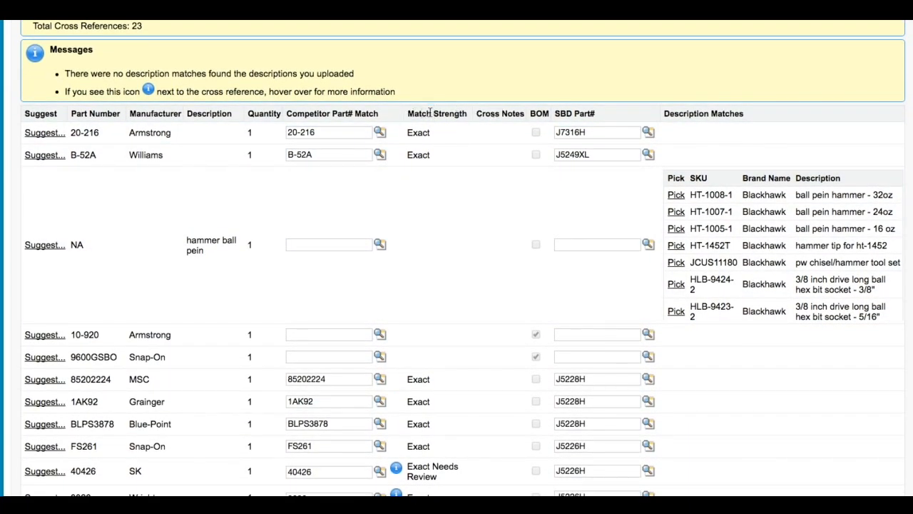
{"action": "scroll", "coordinate": [431, 114], "scroll_direction": "up", "scroll_amount": 1}
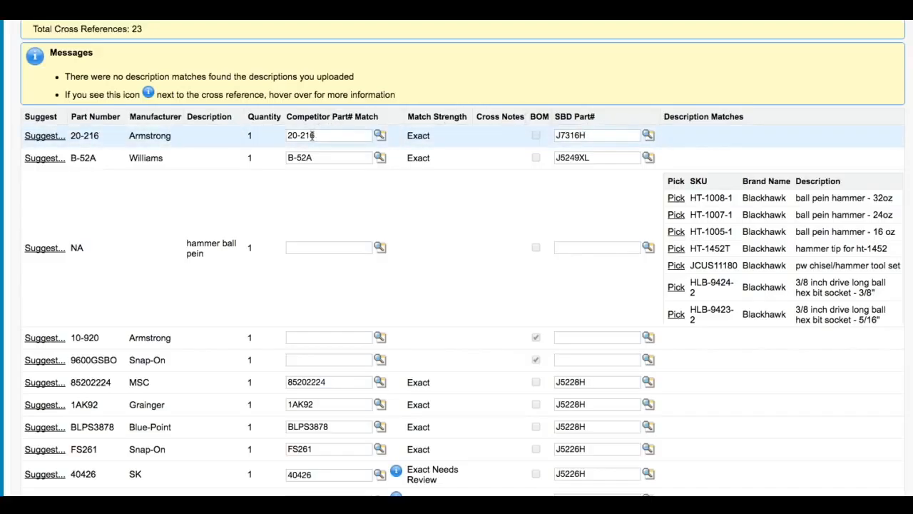
{"action": "scroll", "coordinate": [312, 135], "scroll_direction": "down", "scroll_amount": 1}
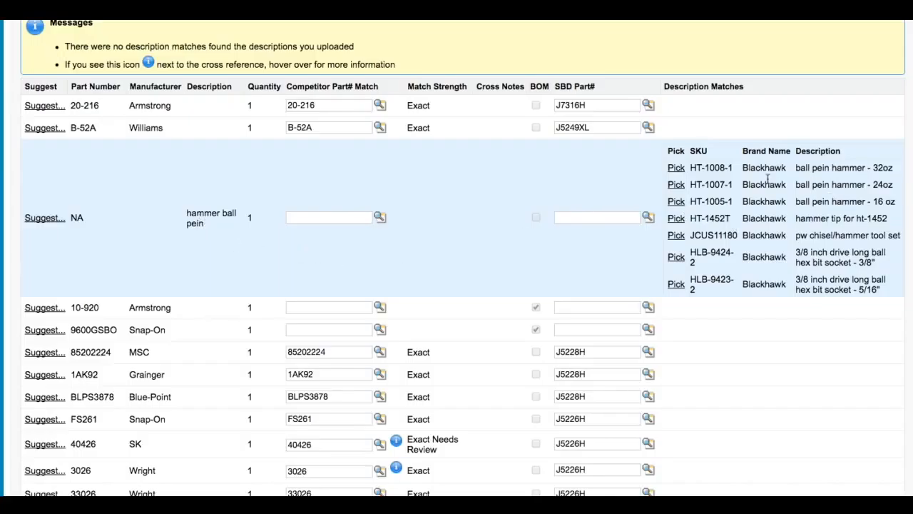
{"action": "scroll", "coordinate": [768, 178], "scroll_direction": "down", "scroll_amount": 4}
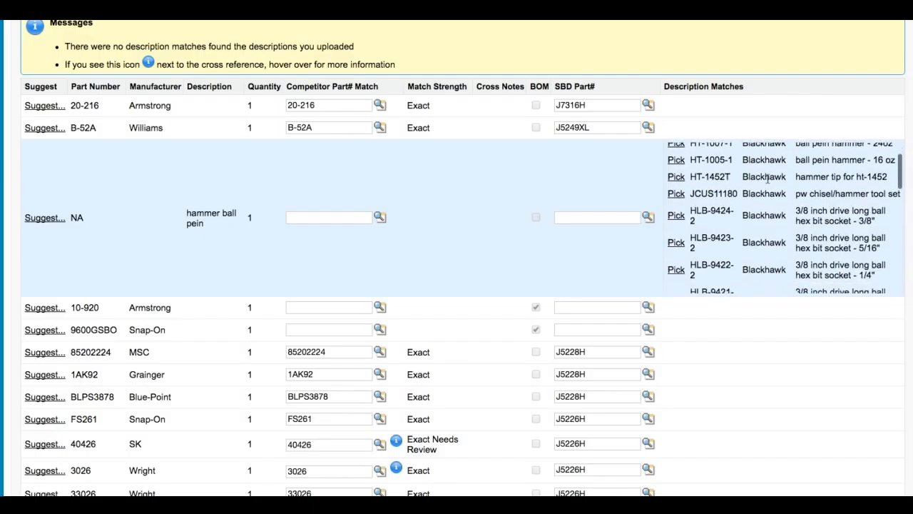
{"action": "scroll", "coordinate": [768, 178], "scroll_direction": "up", "scroll_amount": 6}
{"action": "scroll", "coordinate": [768, 178], "scroll_direction": "down", "scroll_amount": 2}
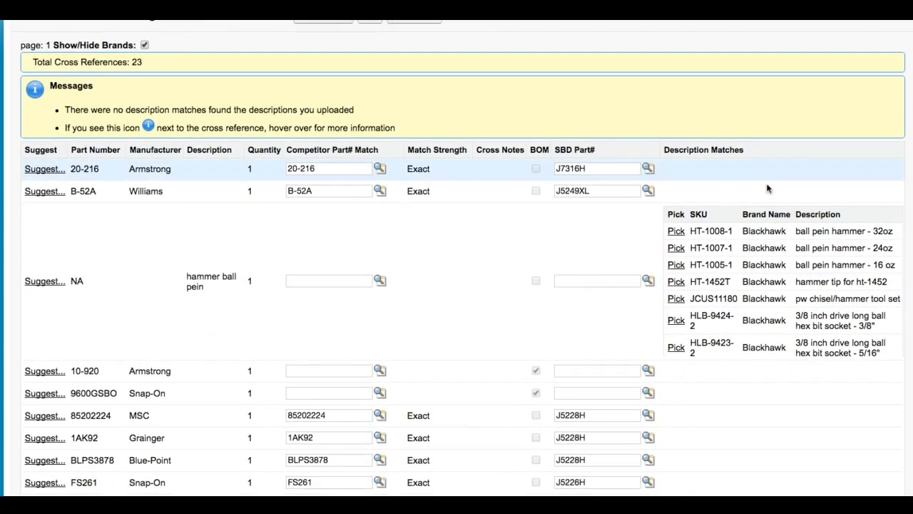
Step: Change the hammer row's description to "24 oz hammer ball pein" and rerun the matching
{"action": "double_click", "coordinate": [194, 283]}
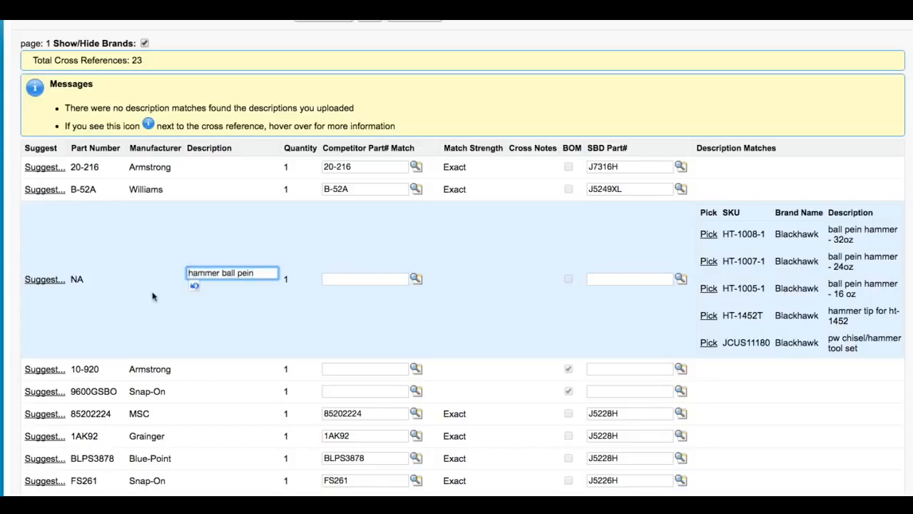
{"action": "type", "text": "24 o"}
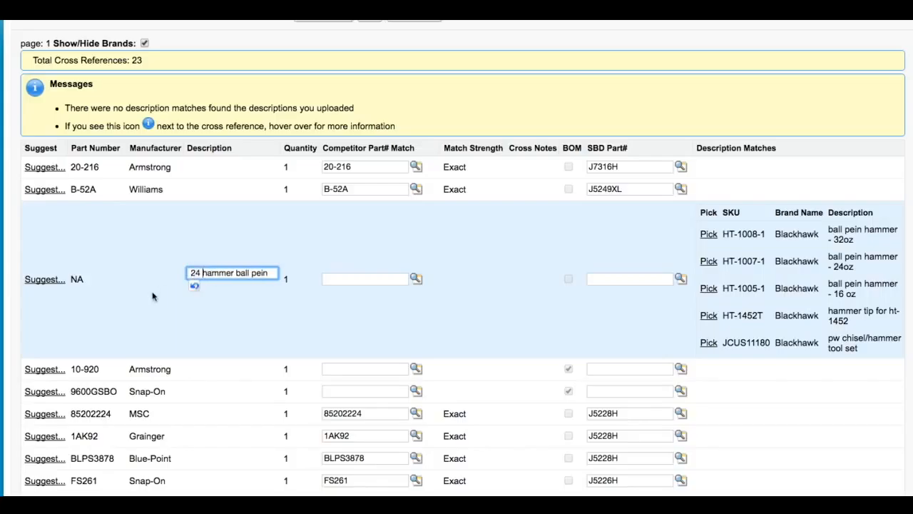
{"action": "type", "text": "z"}
{"action": "scroll", "coordinate": [151, 296], "scroll_direction": "down", "scroll_amount": 3}
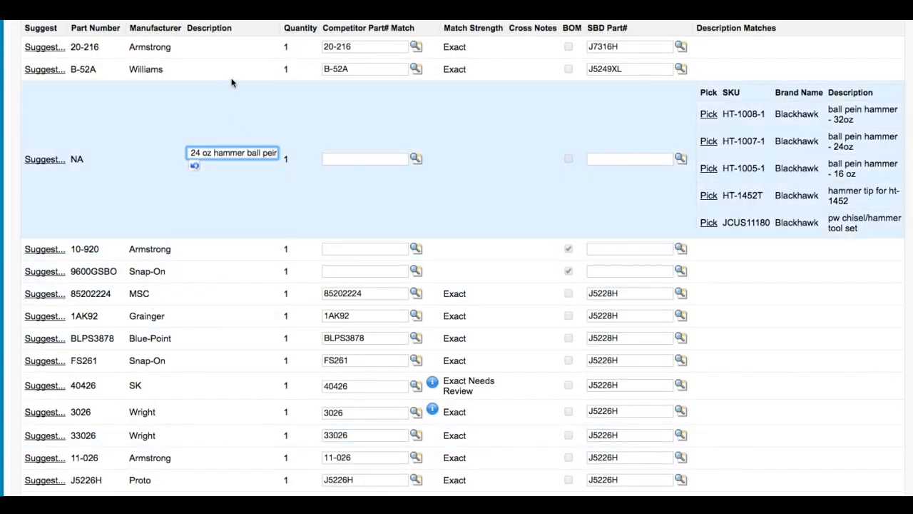
{"action": "left_click", "coordinate": [233, 81]}
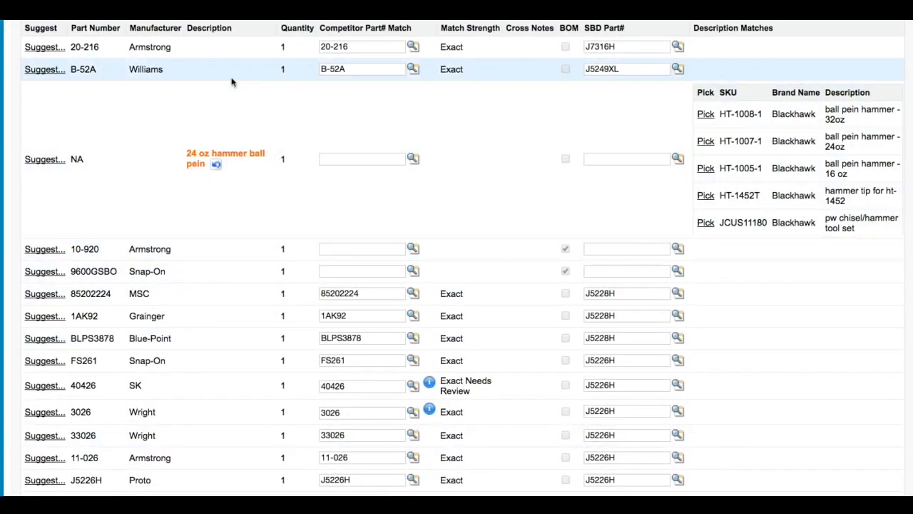
{"action": "scroll", "coordinate": [232, 82], "scroll_direction": "up", "scroll_amount": 2}
{"action": "scroll", "coordinate": [232, 83], "scroll_direction": "up", "scroll_amount": 3}
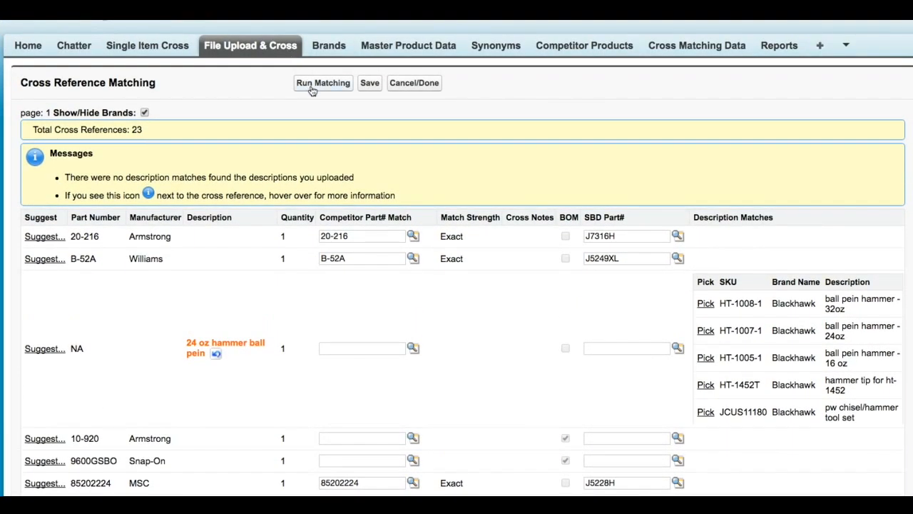
{"action": "left_click", "coordinate": [311, 89]}
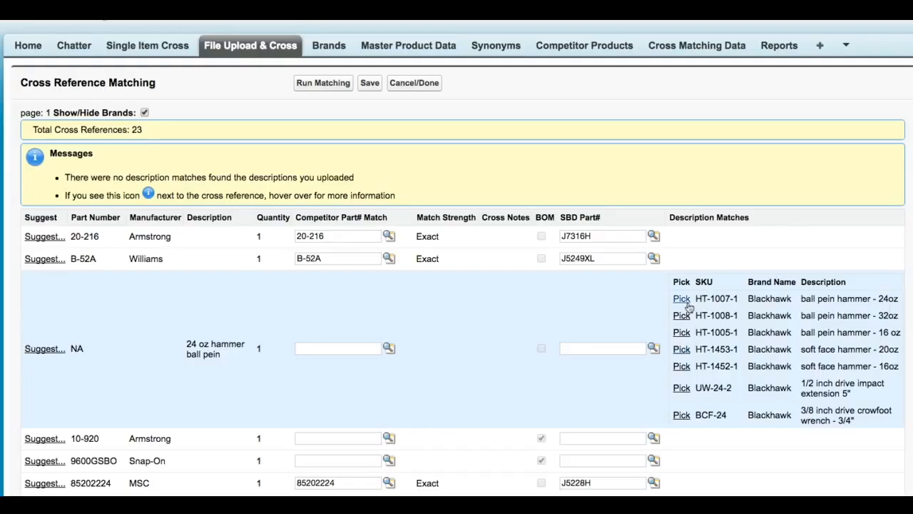
Step: Choose the Blackhawk HT-1007-1 24oz ball pein hammer as the SBD part for the hammer row
{"action": "left_click", "coordinate": [682, 299]}
{"action": "scroll", "coordinate": [682, 307], "scroll_direction": "down", "scroll_amount": 1}
{"action": "scroll", "coordinate": [605, 330], "scroll_direction": "down", "scroll_amount": 2}
{"action": "scroll", "coordinate": [604, 311], "scroll_direction": "down", "scroll_amount": 1}
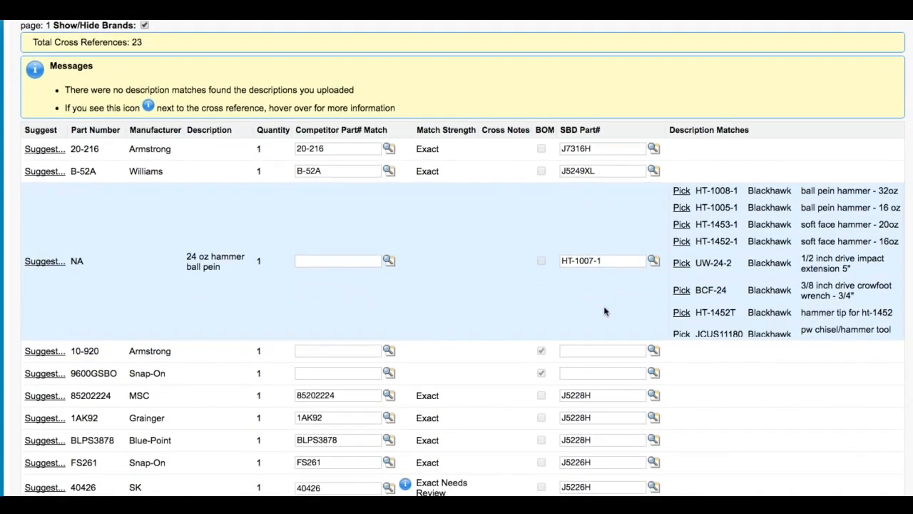
Step: Examine the BOM flags on the Armstrong 10-920 and Snap-On 9600GSBO rows
{"action": "scroll", "coordinate": [604, 311], "scroll_direction": "down", "scroll_amount": 1}
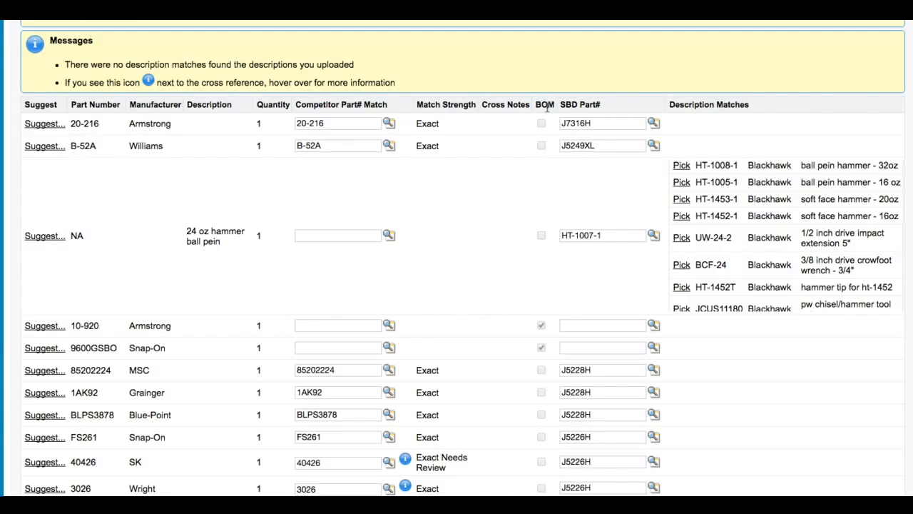
{"action": "scroll", "coordinate": [547, 107], "scroll_direction": "down", "scroll_amount": 3}
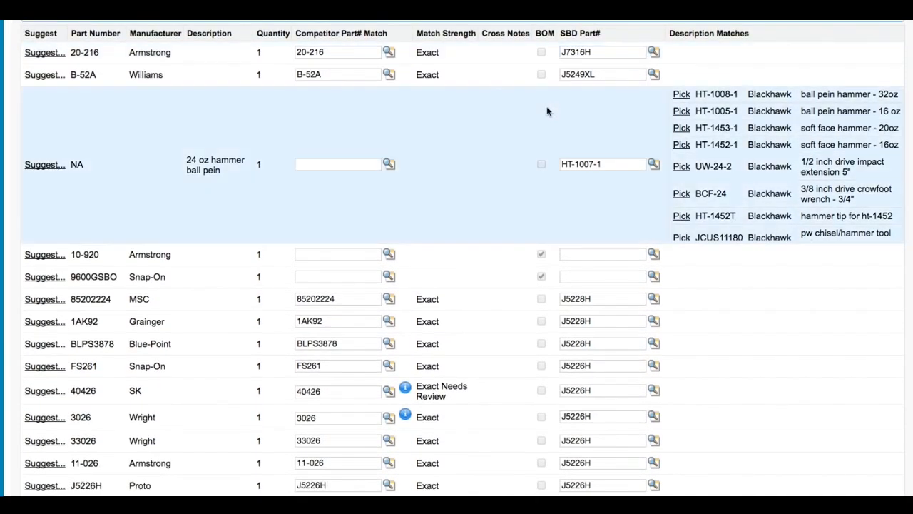
{"action": "scroll", "coordinate": [547, 111], "scroll_direction": "down", "scroll_amount": 5}
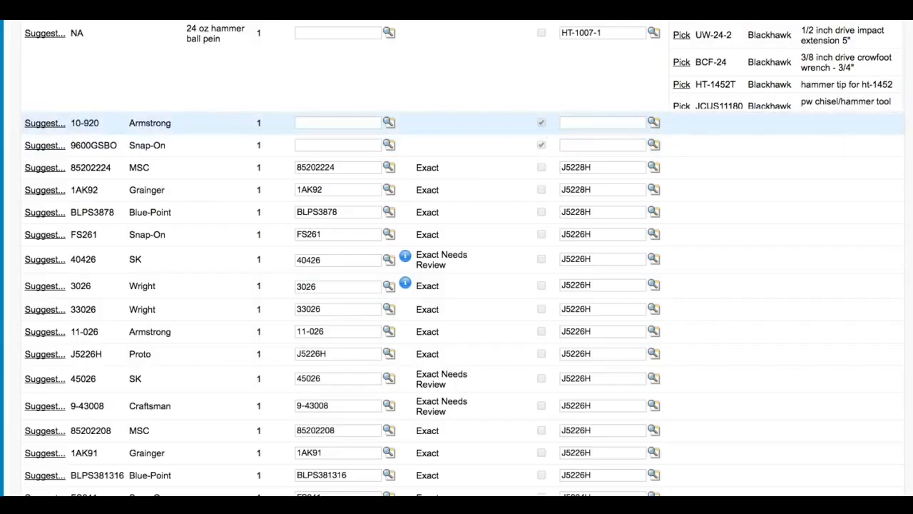
{"action": "left_click", "coordinate": [541, 144]}
{"action": "scroll", "coordinate": [537, 150], "scroll_direction": "up", "scroll_amount": 5}
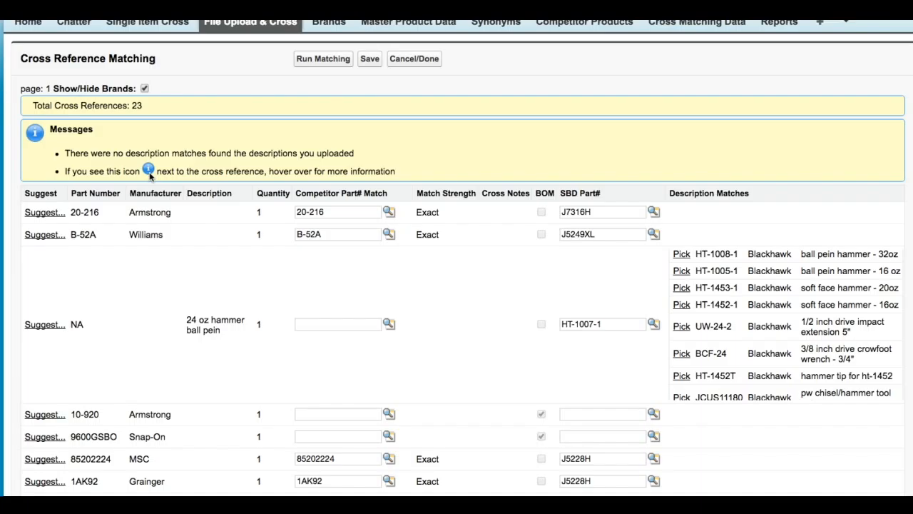
Step: Look up the cross references for SK part 40426 and select the SK entry that maps to Proto J5226H
{"action": "scroll", "coordinate": [274, 169], "scroll_direction": "down", "scroll_amount": 3}
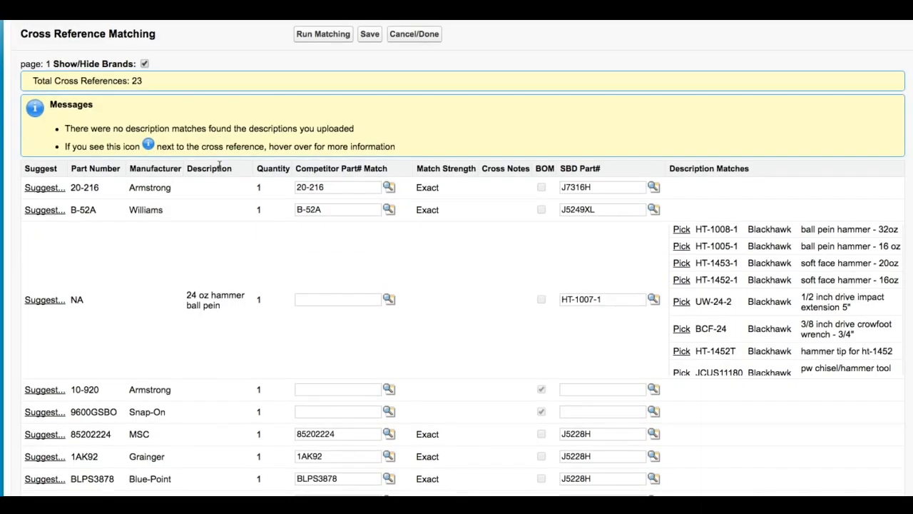
{"action": "scroll", "coordinate": [273, 170], "scroll_direction": "down", "scroll_amount": 8}
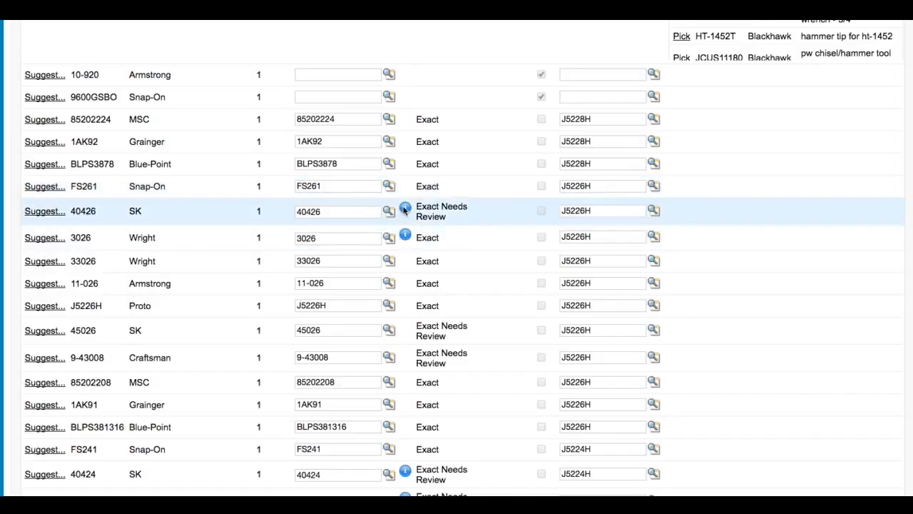
{"action": "mouse_move", "coordinate": [405, 209]}
{"action": "left_click", "coordinate": [388, 210]}
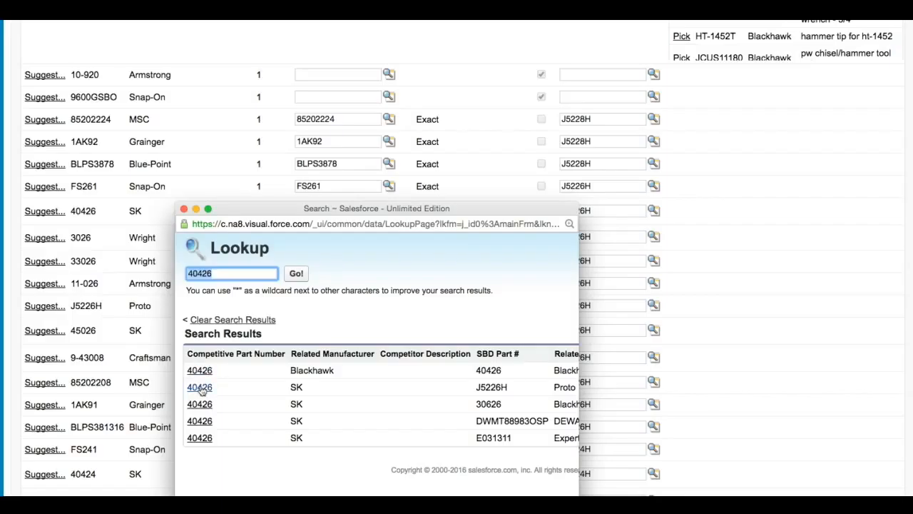
{"action": "left_click", "coordinate": [200, 387]}
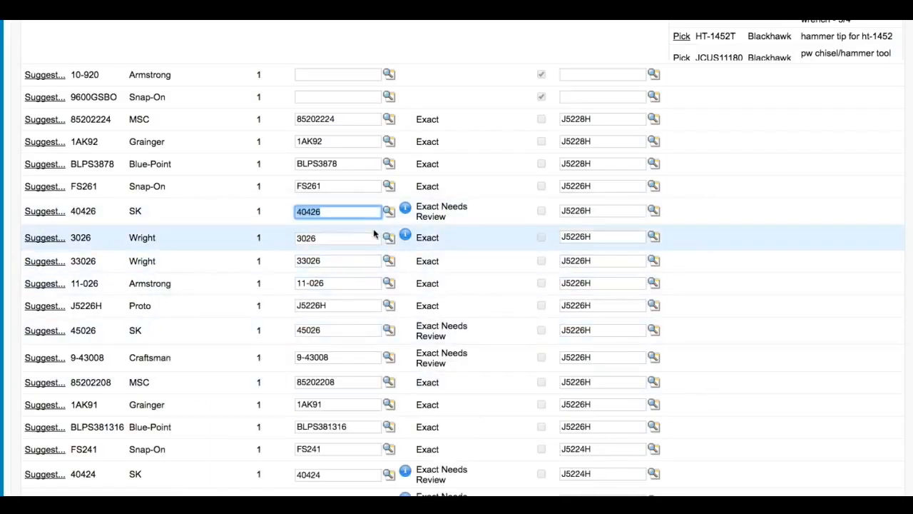
Step: Read the information note on the Wright 3026 row and check the remaining cross references in the list
{"action": "scroll", "coordinate": [389, 229], "scroll_direction": "down", "scroll_amount": 1}
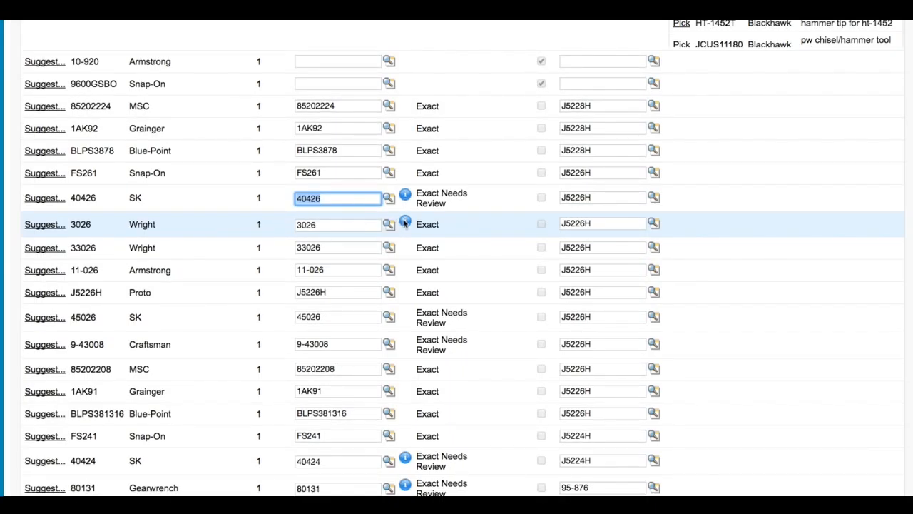
{"action": "mouse_move", "coordinate": [404, 223]}
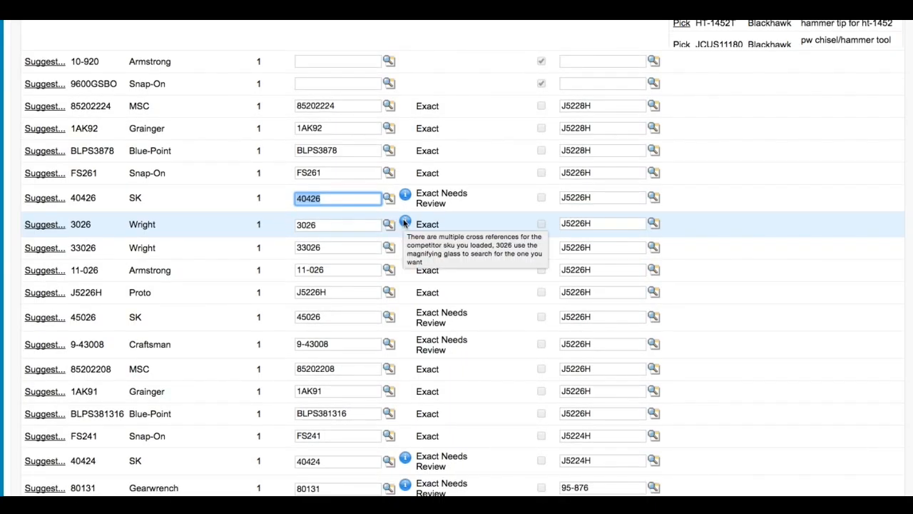
{"action": "scroll", "coordinate": [404, 223], "scroll_direction": "down", "scroll_amount": 5}
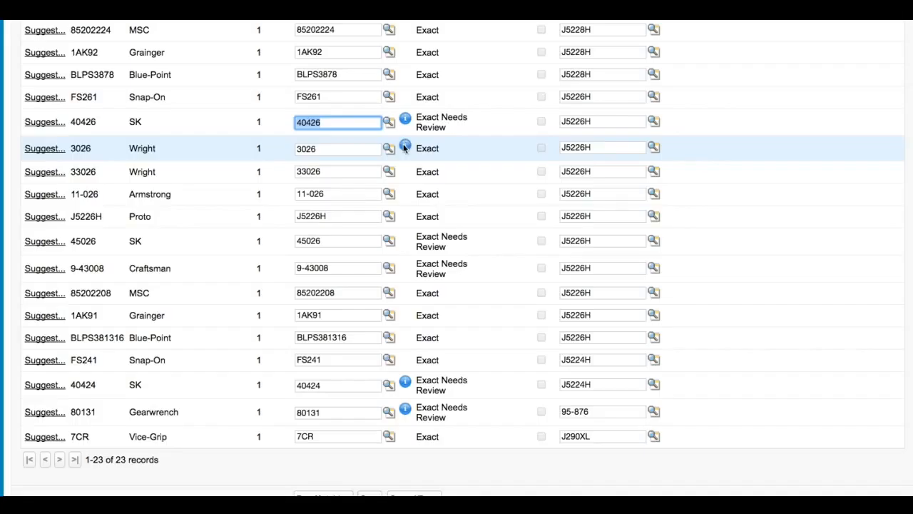
{"action": "mouse_move", "coordinate": [404, 147]}
Step: Save the reviewed cross references and exit the matching page
{"action": "scroll", "coordinate": [340, 154], "scroll_direction": "up", "scroll_amount": 10}
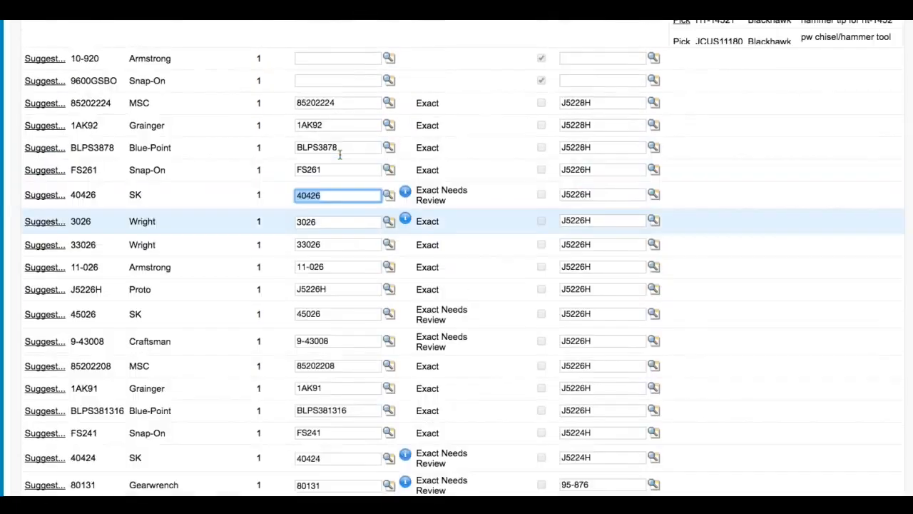
{"action": "scroll", "coordinate": [339, 154], "scroll_direction": "up", "scroll_amount": 8}
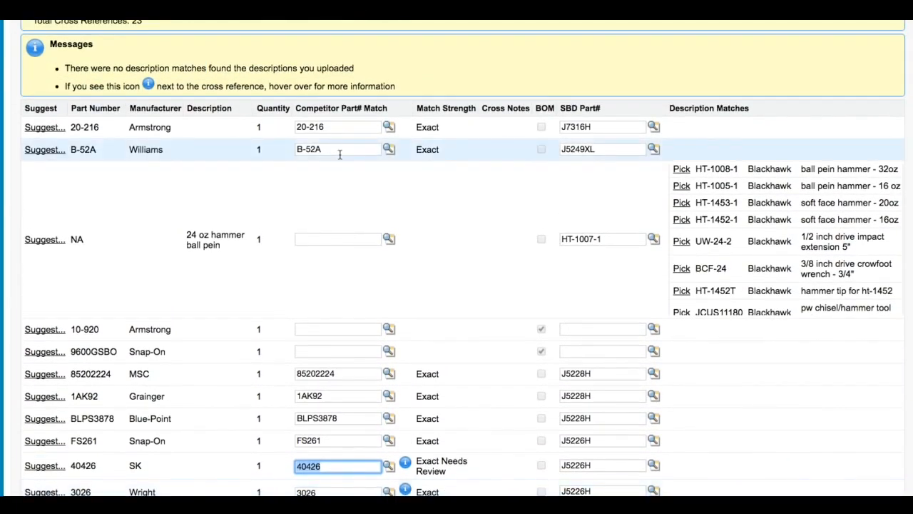
{"action": "scroll", "coordinate": [366, 196], "scroll_direction": "up", "scroll_amount": 6}
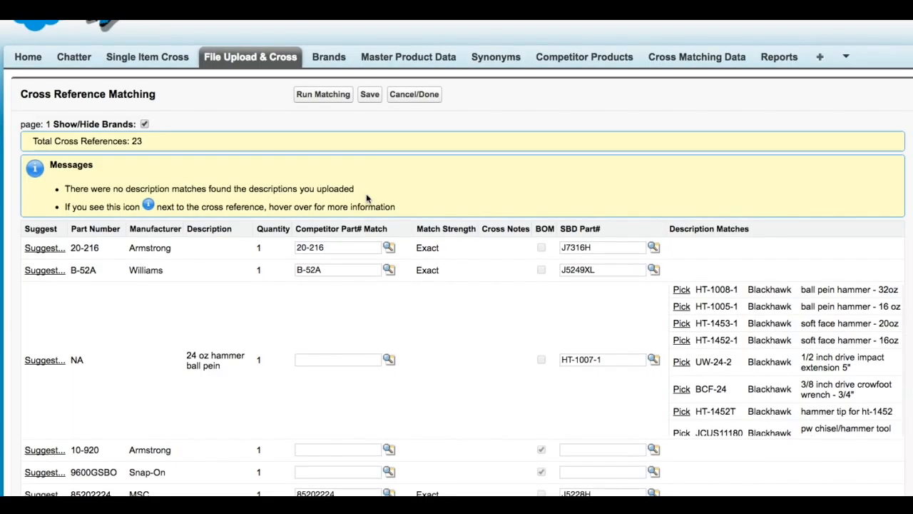
{"action": "left_click", "coordinate": [369, 94]}
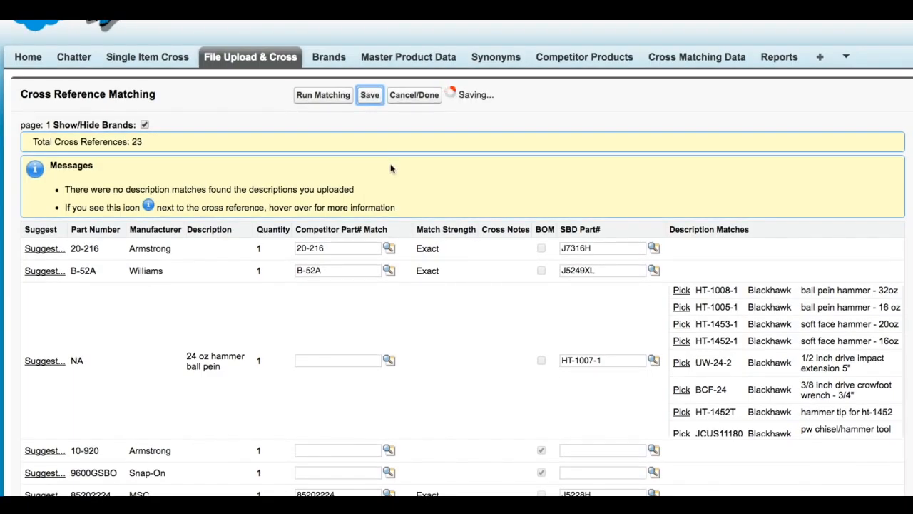
{"action": "left_click", "coordinate": [421, 94]}
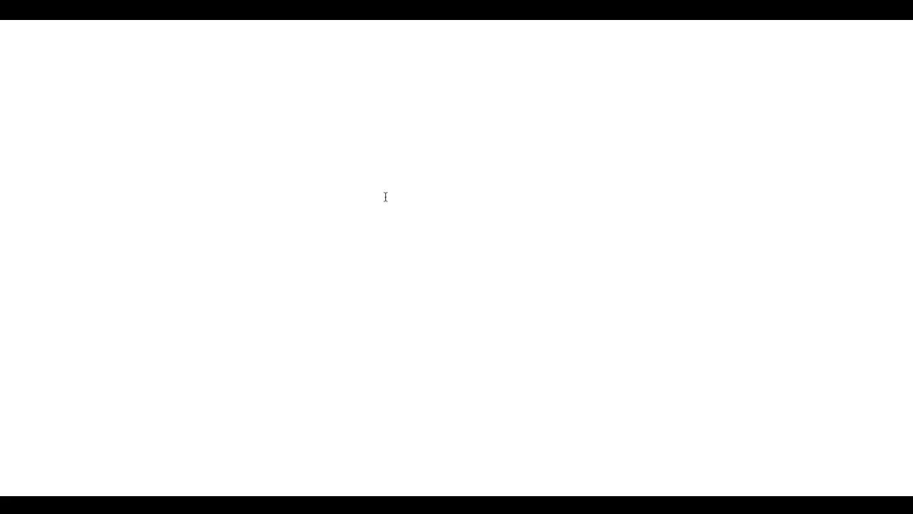